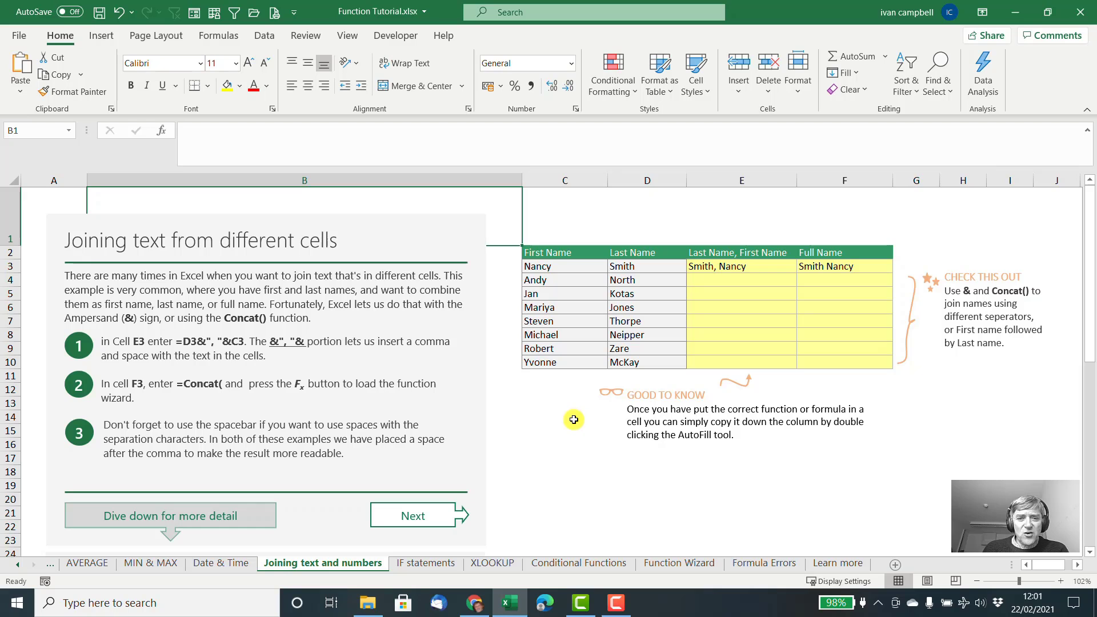
left_click_drag(563, 267, 605, 359)
left_click(575, 267)
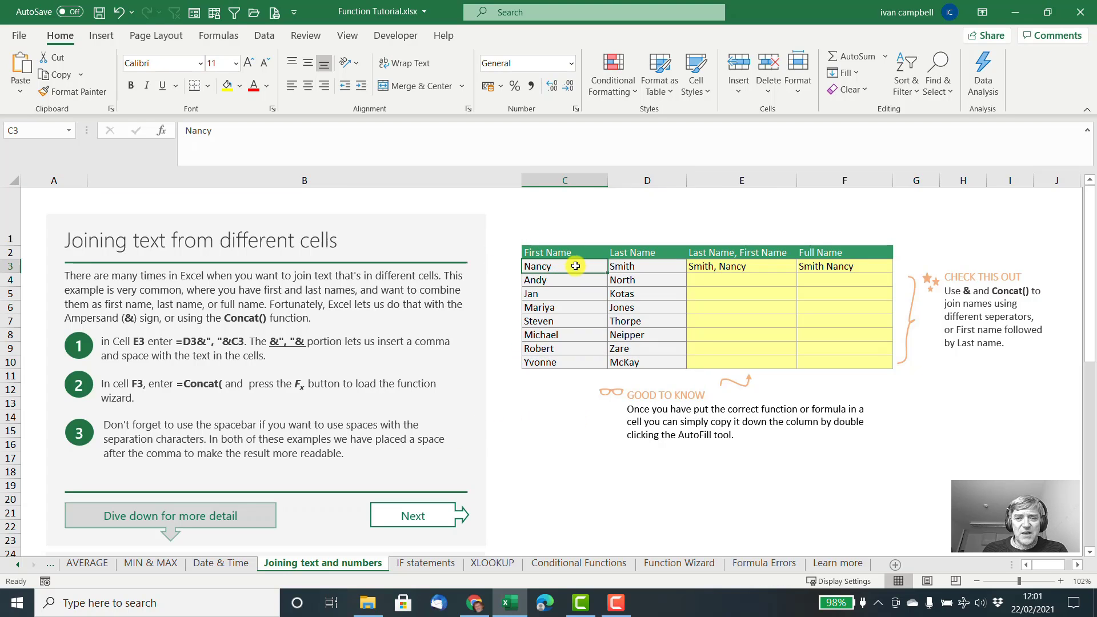
left_click(615, 265)
left_click(591, 265)
left_click(617, 267)
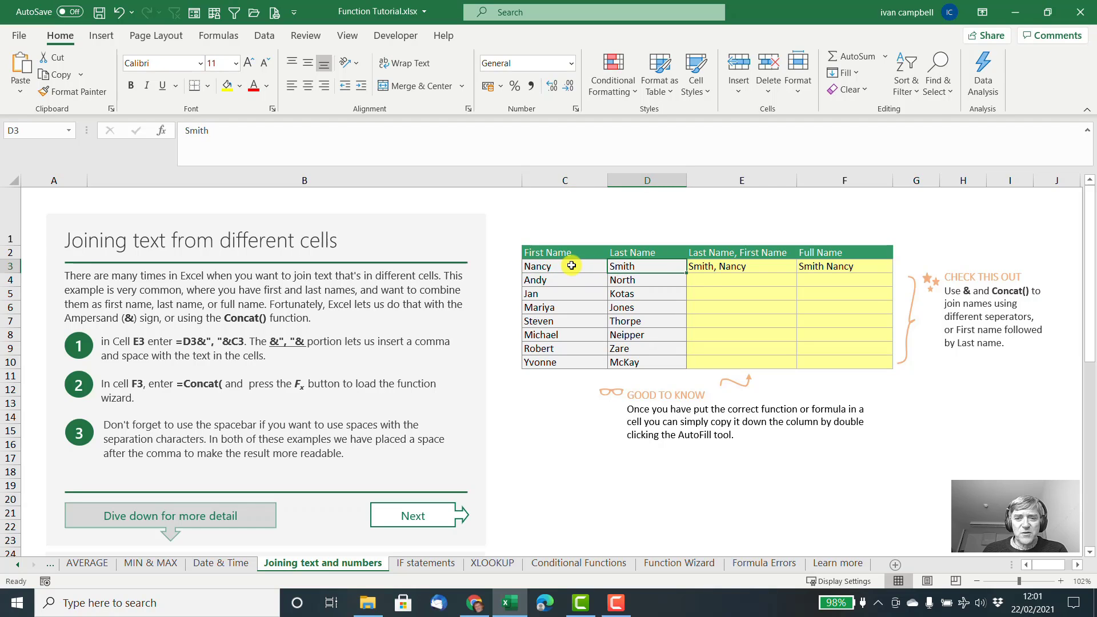
left_click(572, 266)
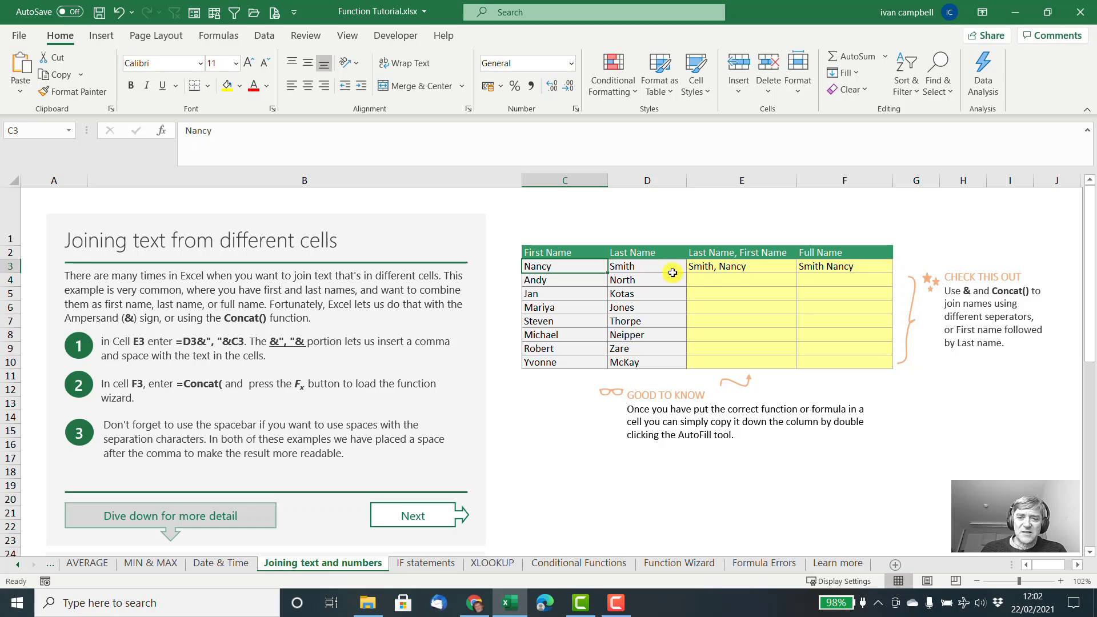
Replace the formula in E3 with =C3&", "&D3 to join the first and last name with a comma and space.
left_click(732, 268)
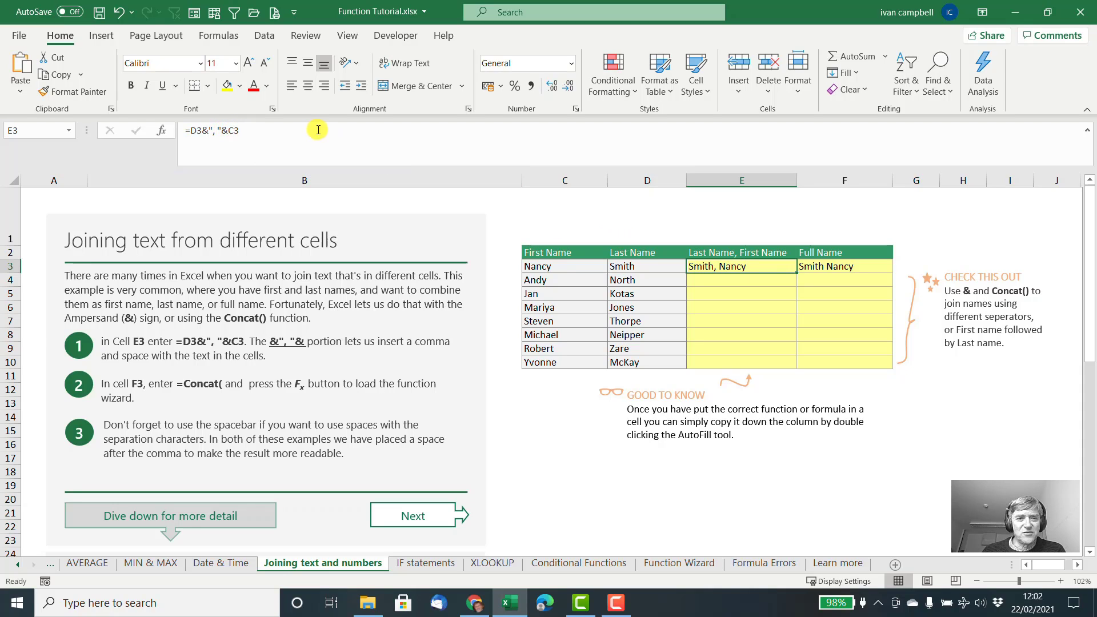
left_click_drag(269, 130, 147, 114)
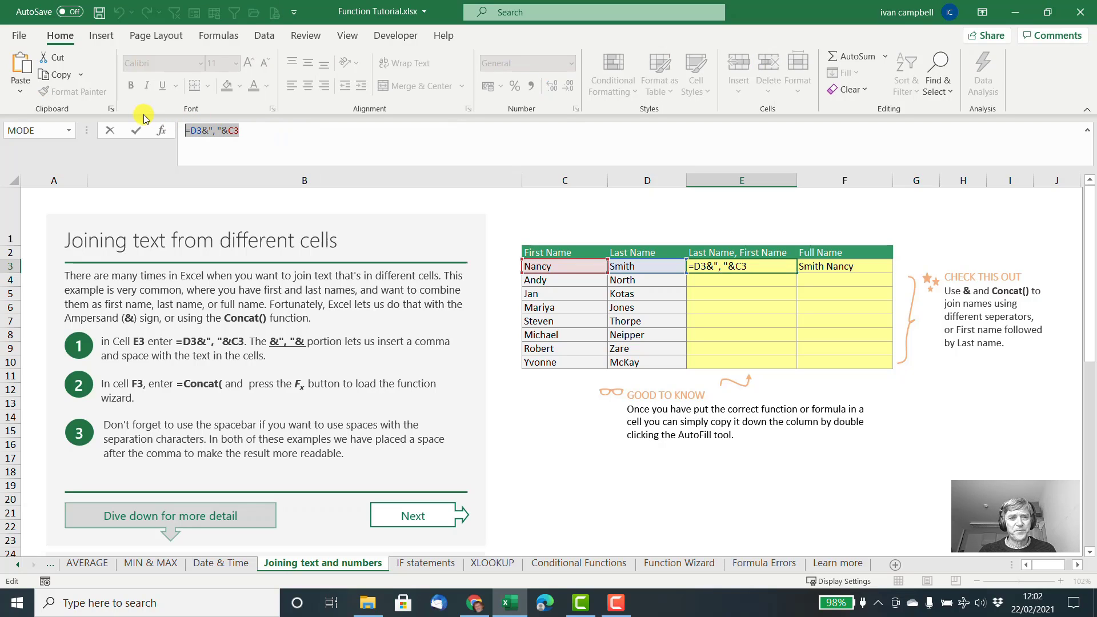
key("BackSpace")
type("=")
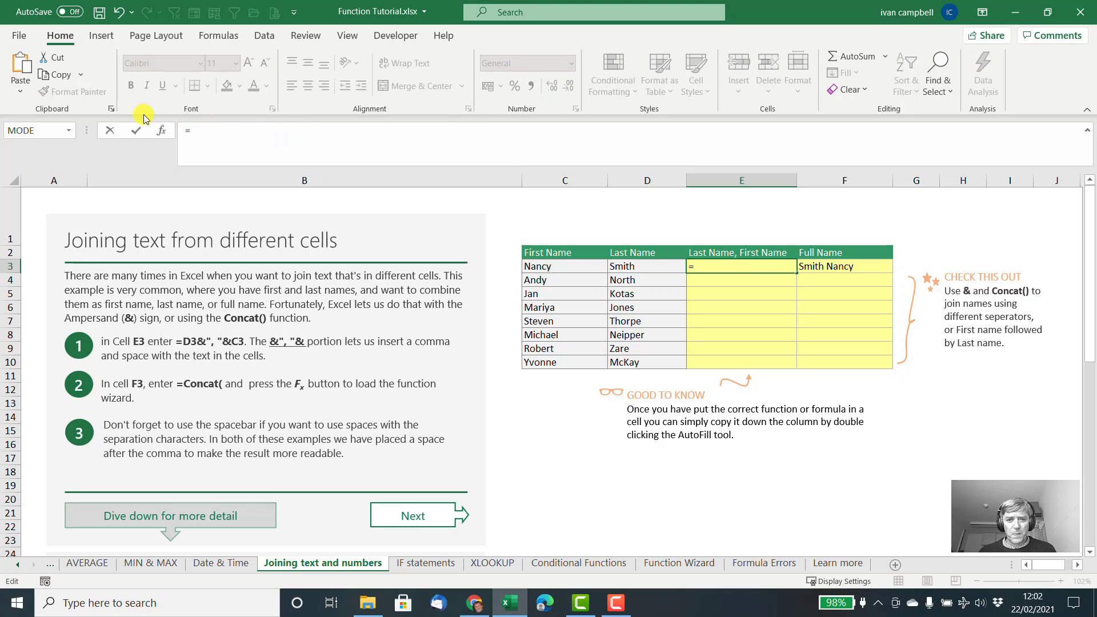
left_click(557, 266)
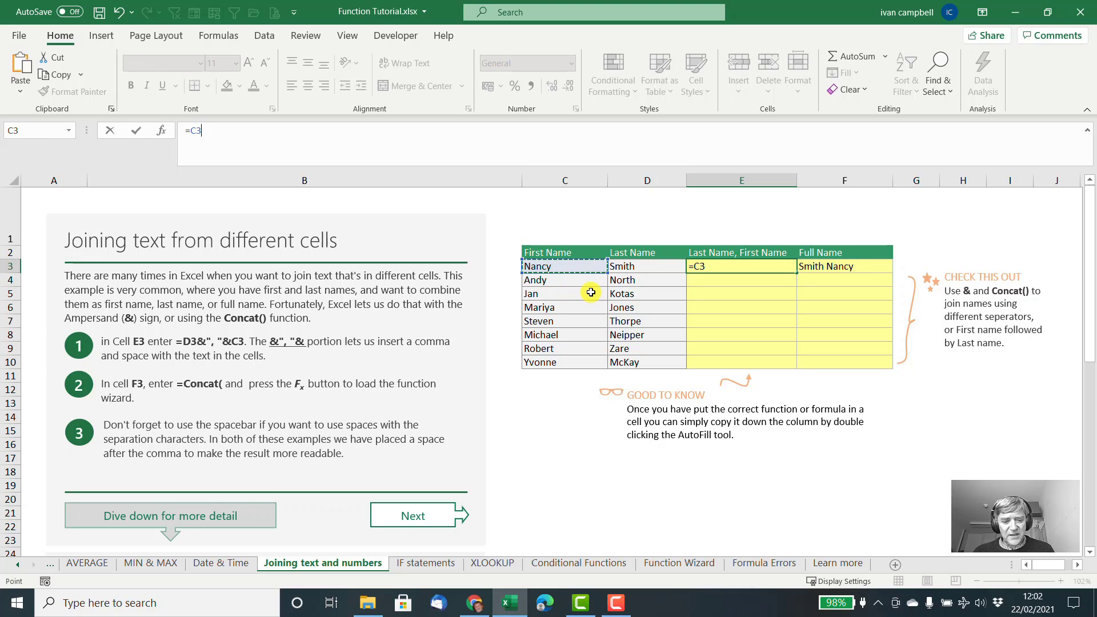
type("&")
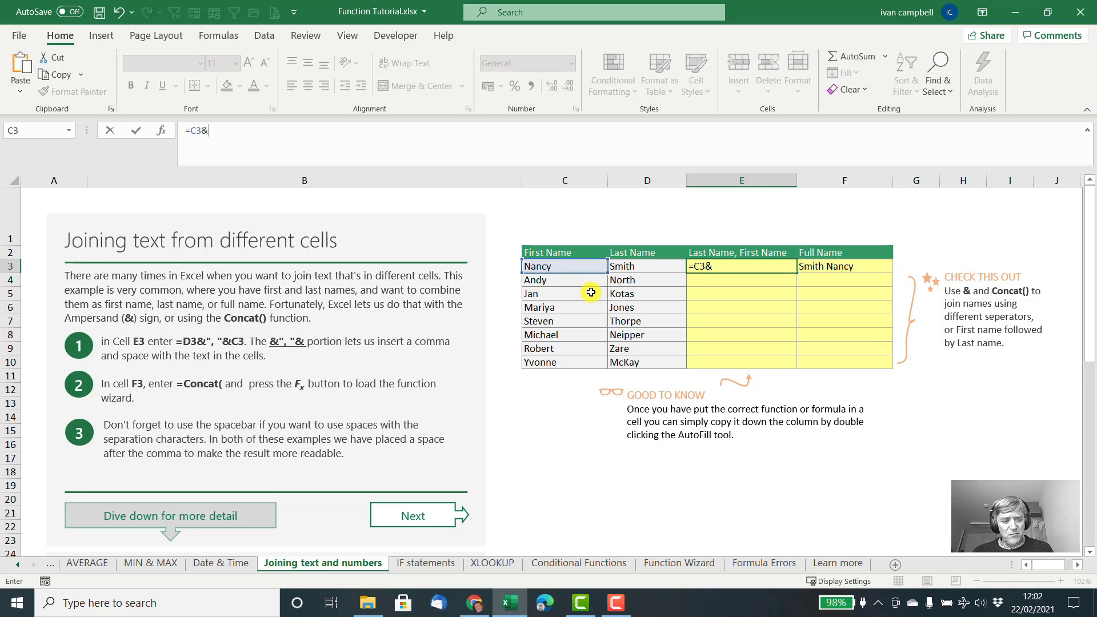
type("\"")
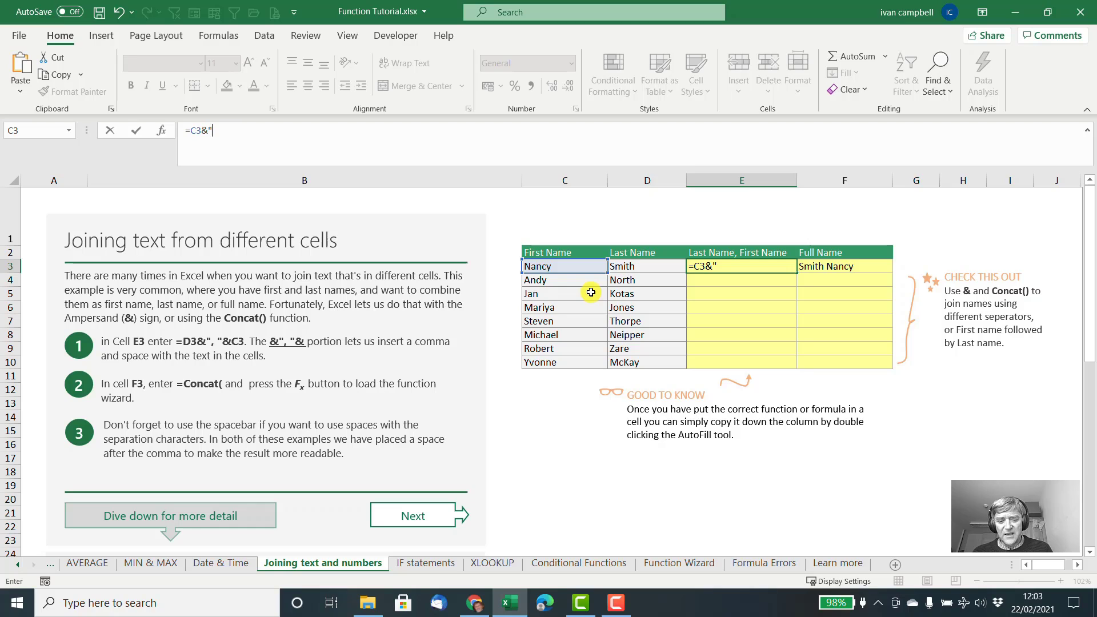
type(",")
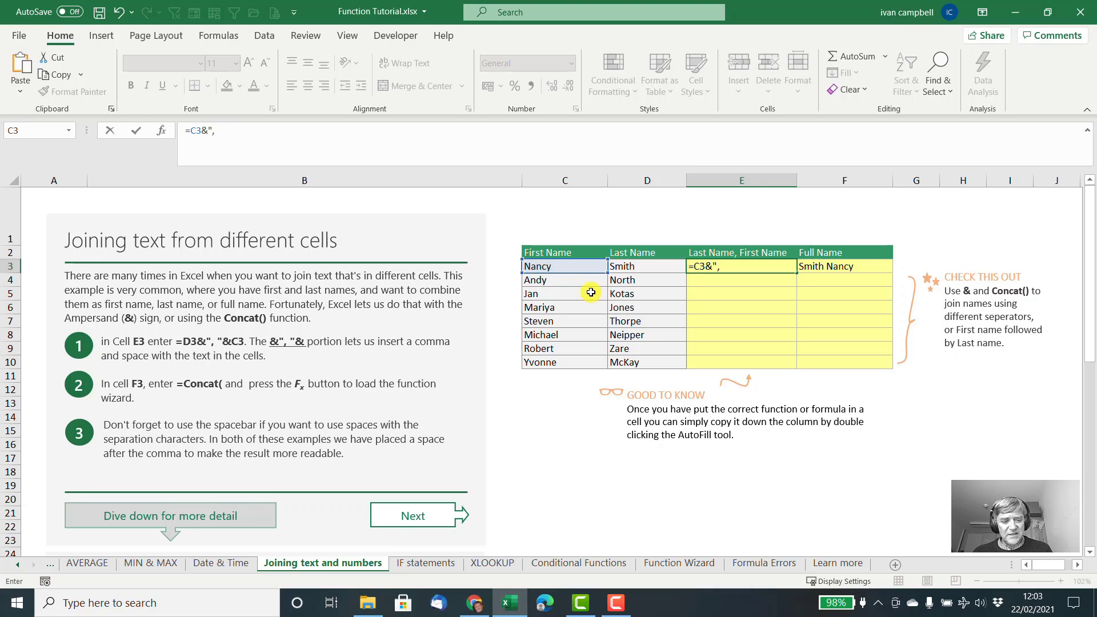
type(" \"")
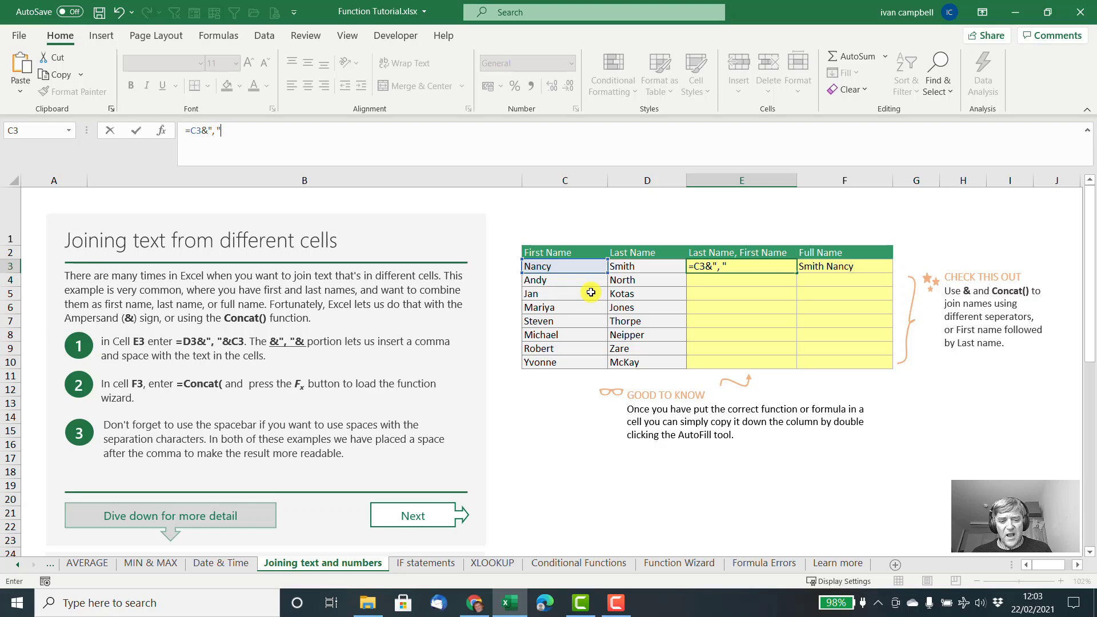
type("&")
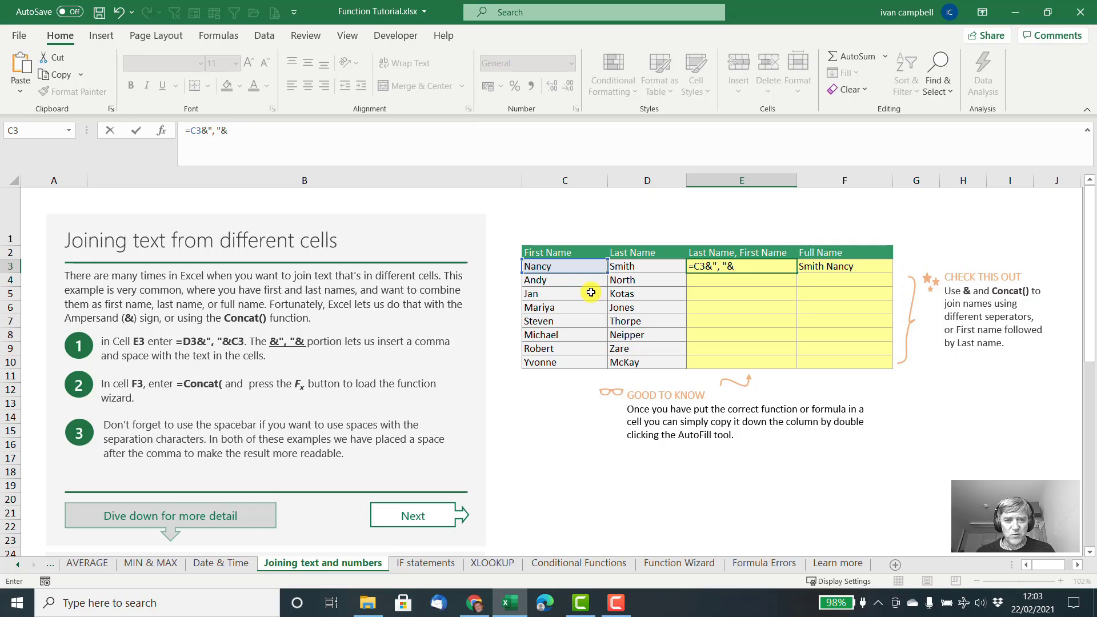
left_click(631, 267)
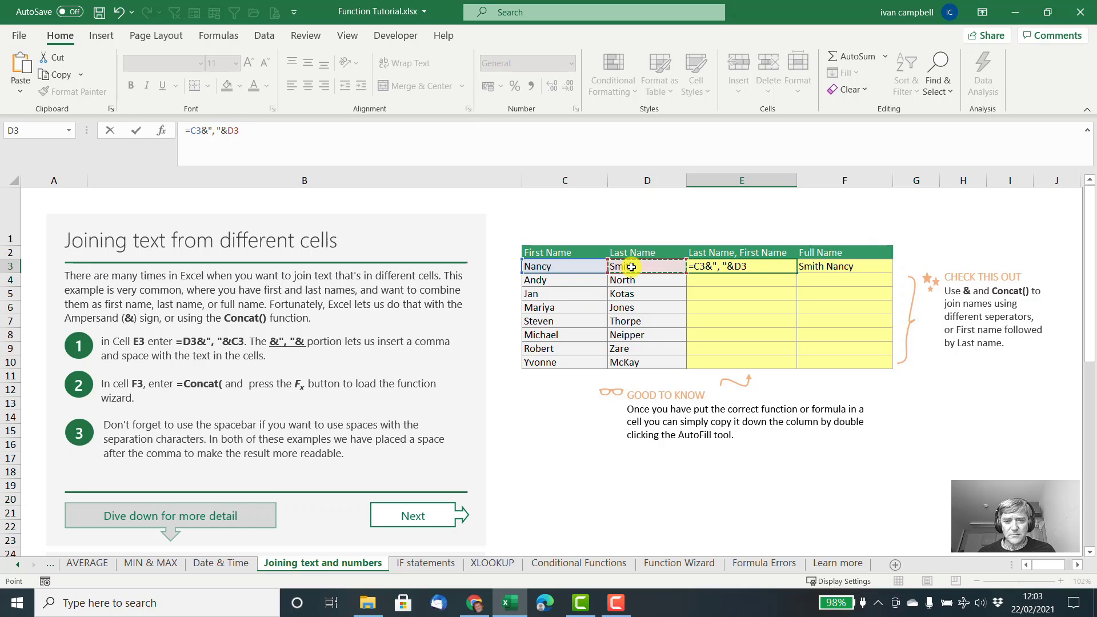
key("Return")
Copy the E3 formula down through E10, and clear the copies from E4:E10.
left_click(754, 266)
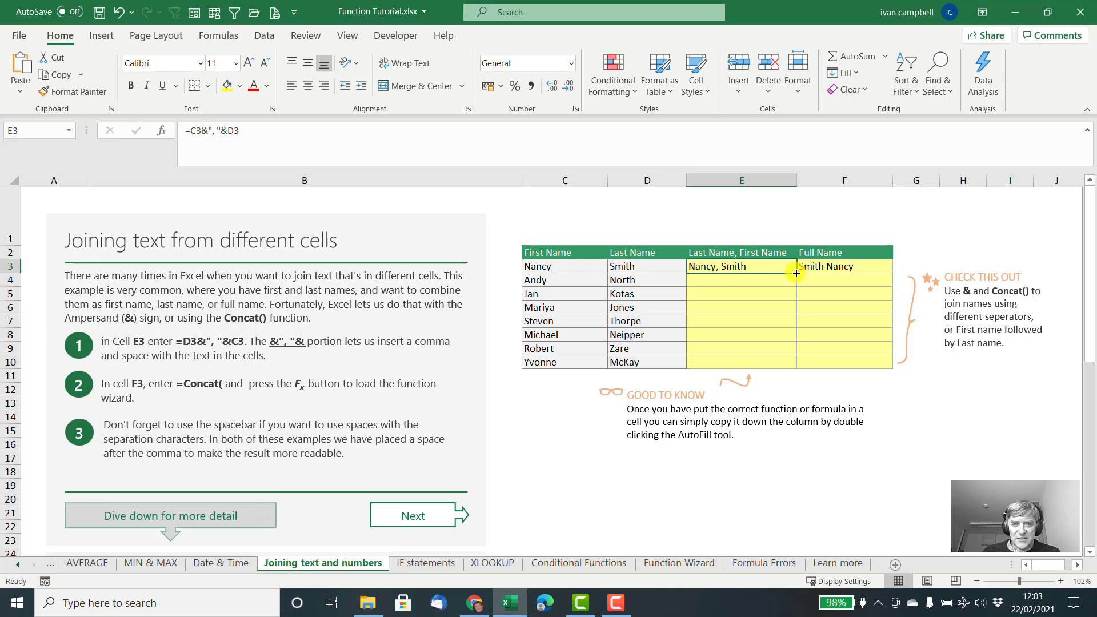
left_click_drag(796, 273, 795, 367)
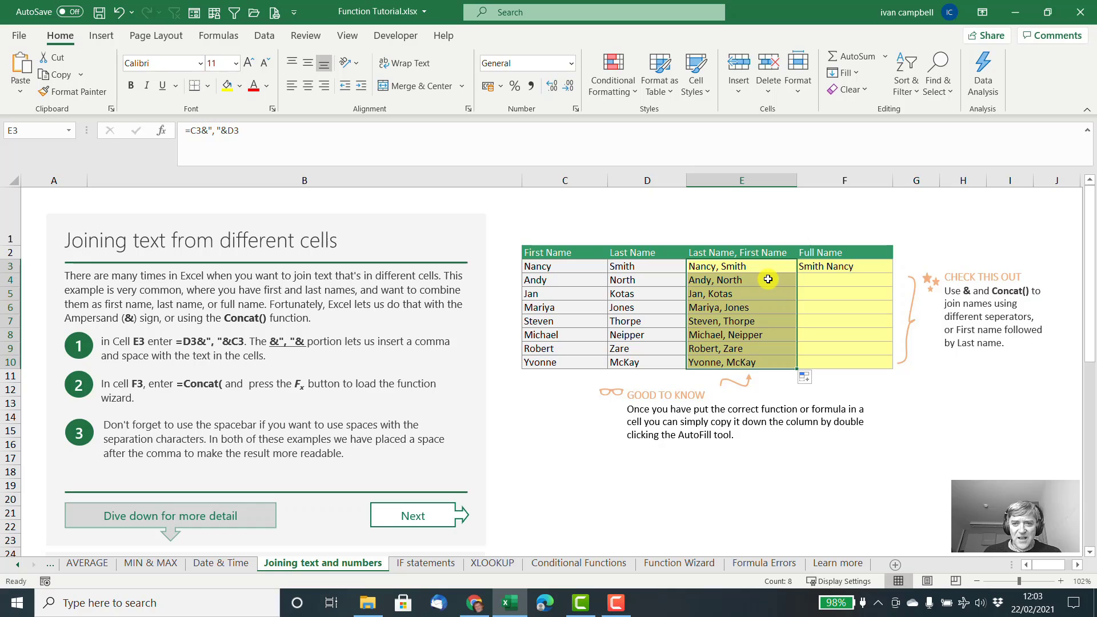
left_click_drag(769, 281, 778, 363)
key("Delete")
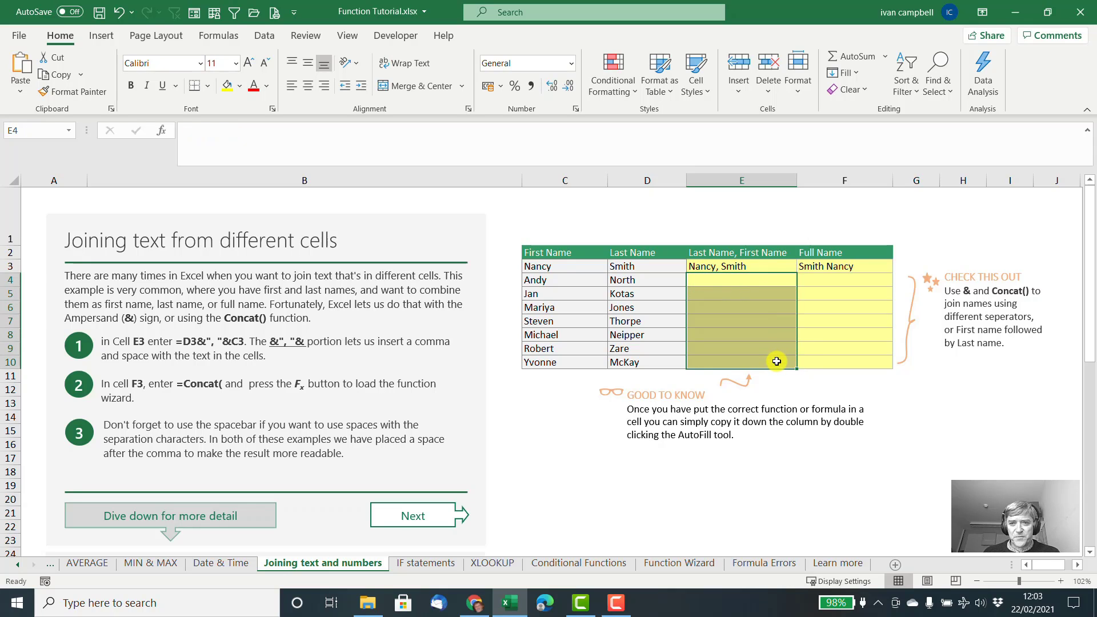
left_click(757, 265)
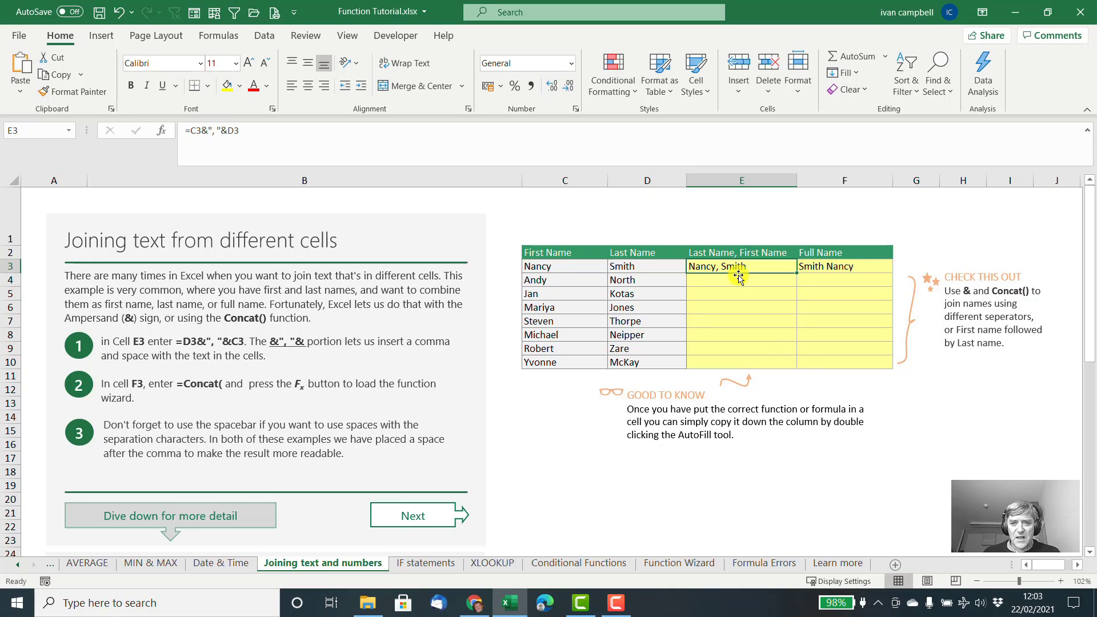
Open the function arguments of the CONCAT formula in F3 and try "_" as the Text2 separator.
left_click(813, 267)
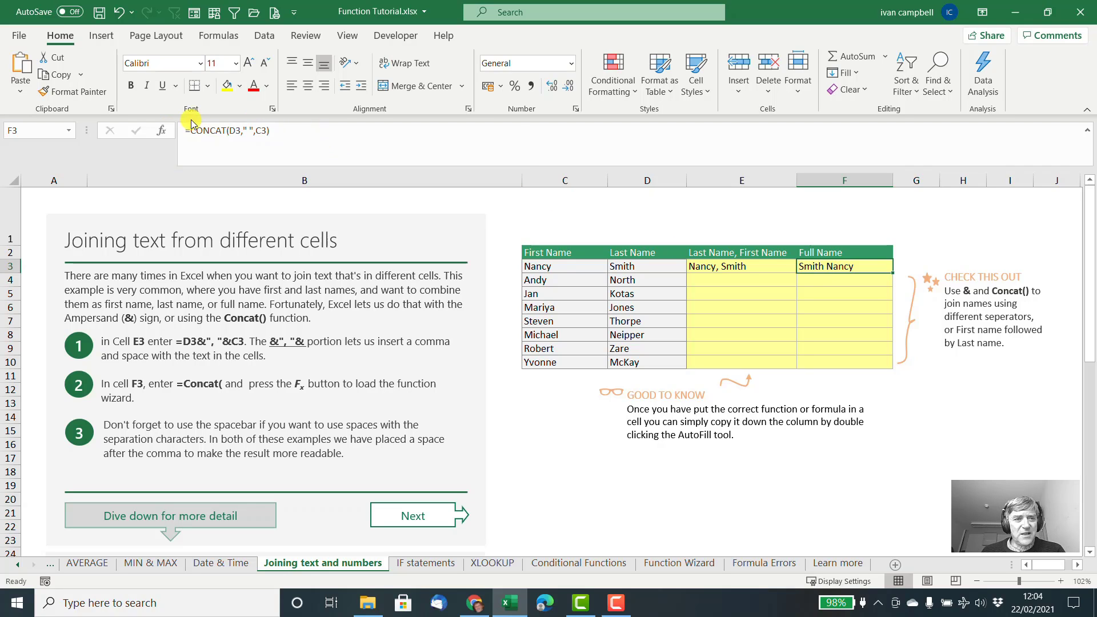
left_click(162, 131)
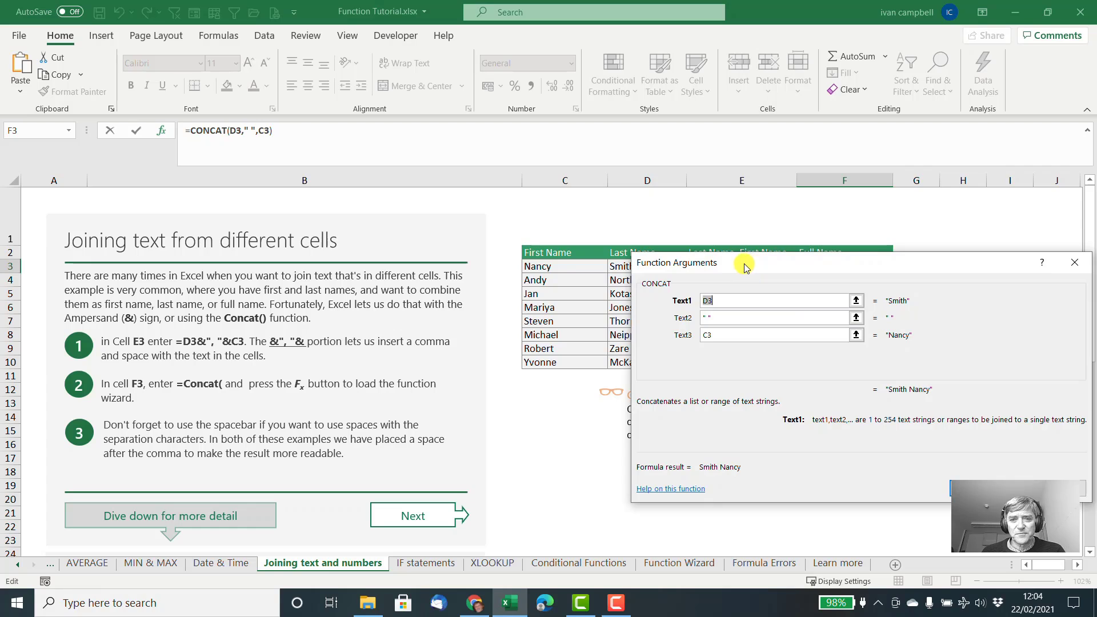
left_click_drag(747, 265, 167, 126)
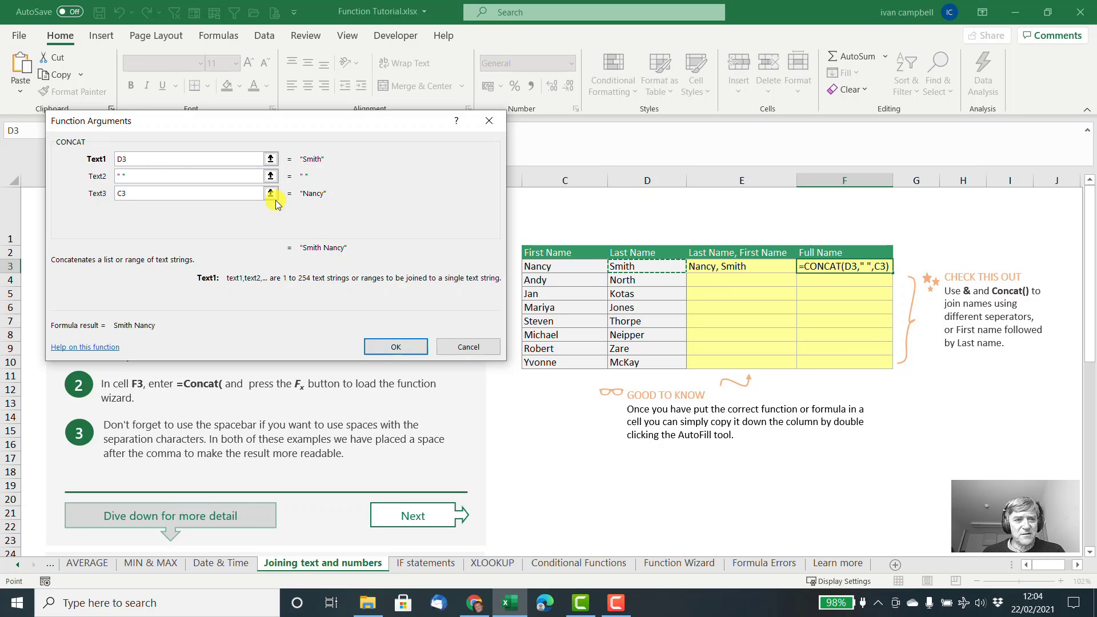
left_click(135, 175)
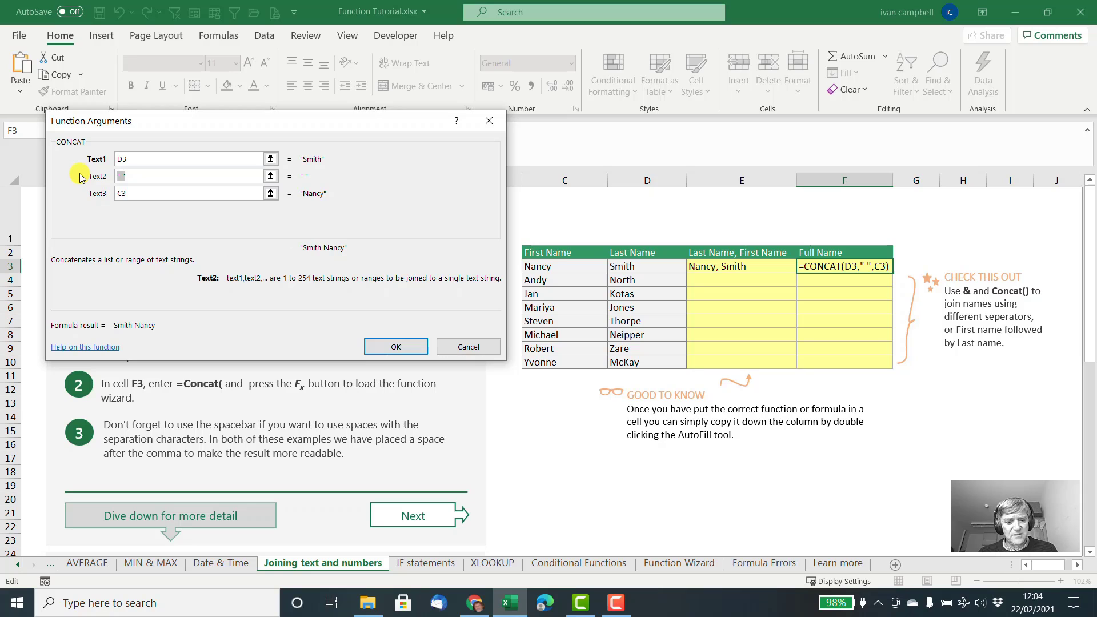
type("\" \"")
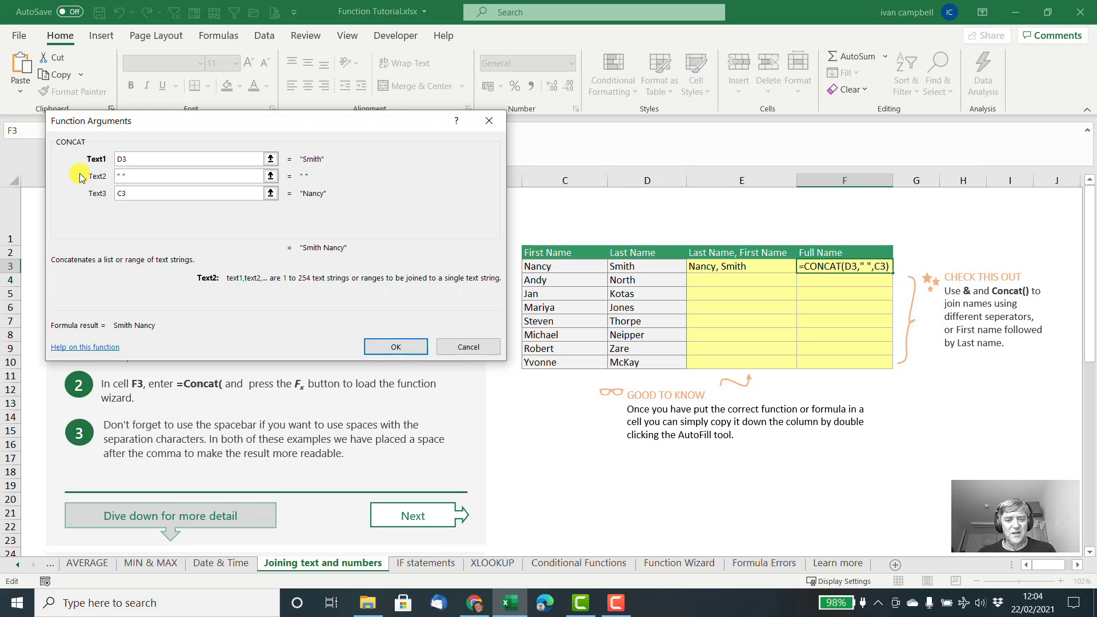
key("BackSpace")
key("BackSpace")
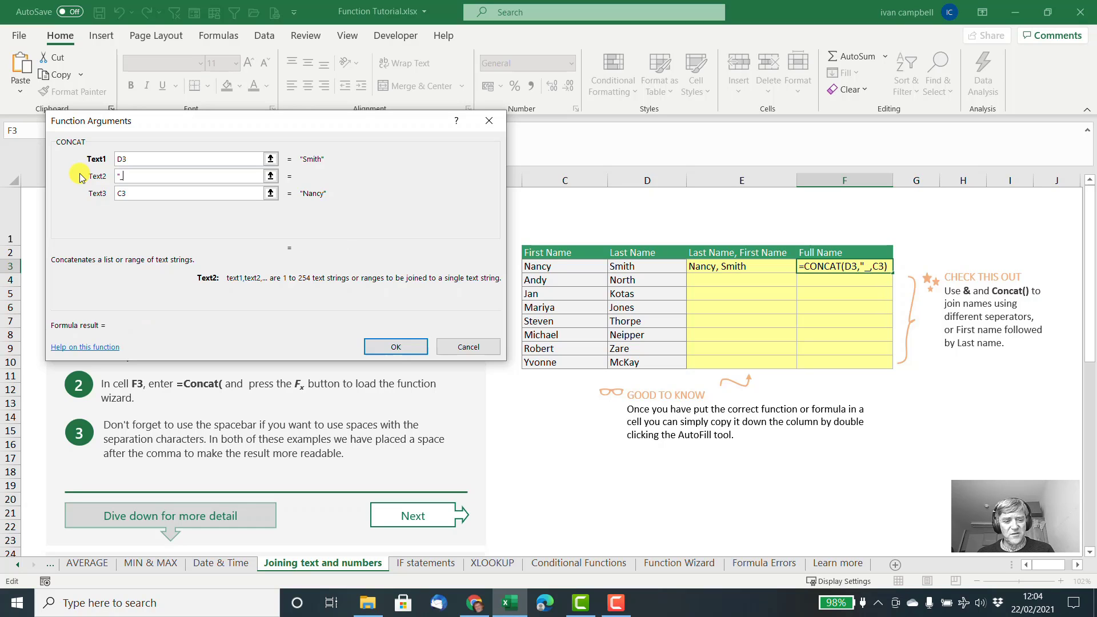
type("\"")
Try "-" as the Text2 separator of the CONCAT function, and restore it to a quoted space.
key("BackSpace")
key("BackSpace")
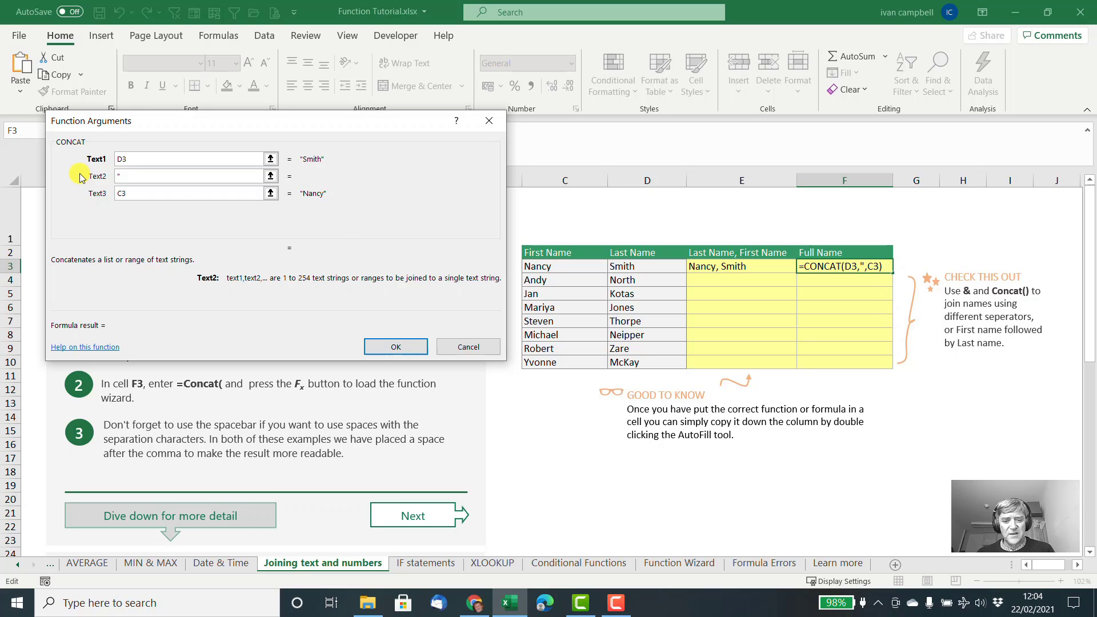
type("-\"")
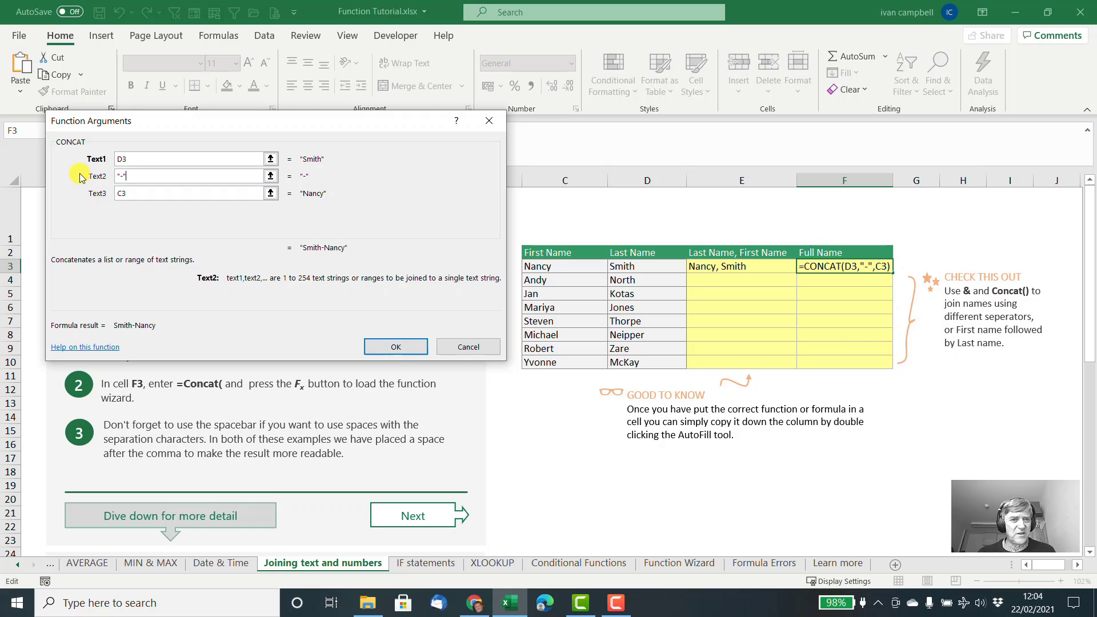
key("BackSpace")
key("BackSpace")
type("\"")
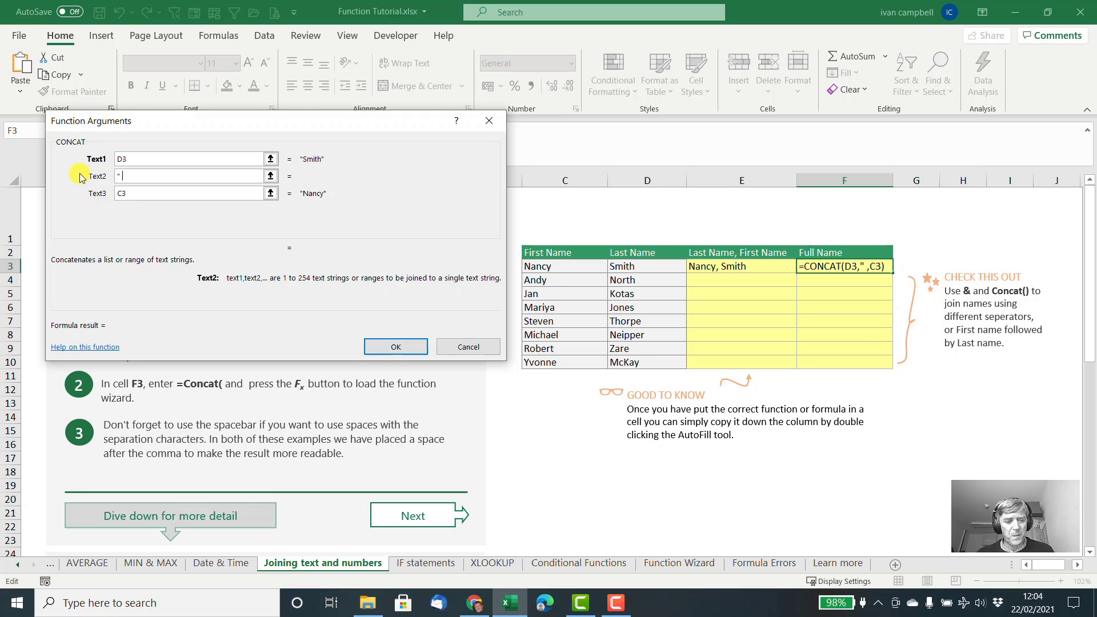
Pick C3 as Text3, set the Text2 separator to ", " and apply the CONCAT arguments to F3.
left_click(128, 194)
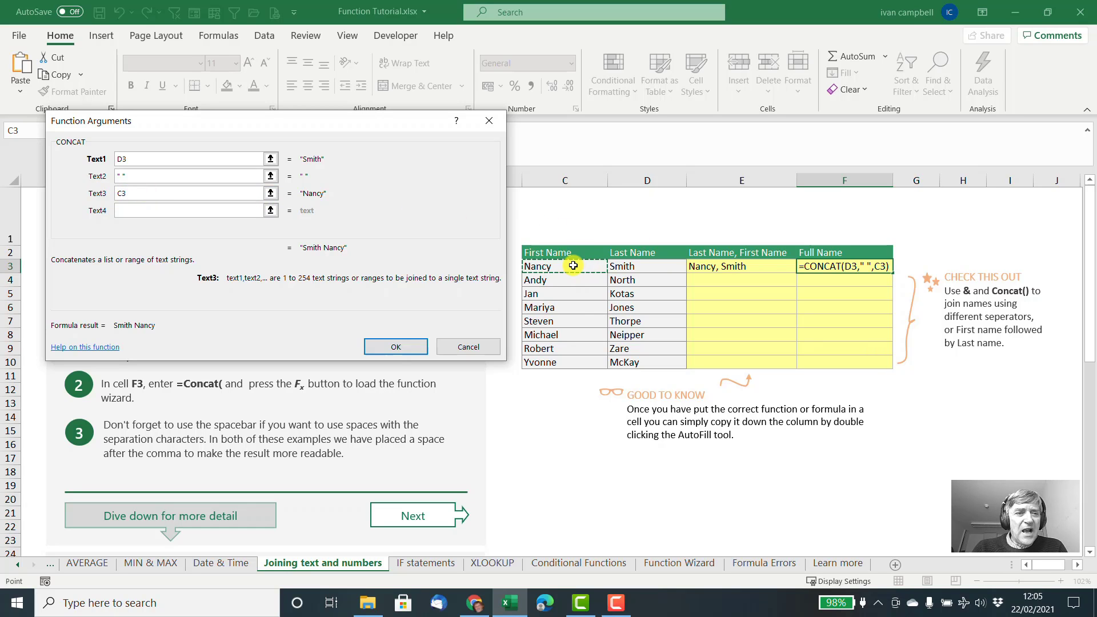
left_click(546, 269)
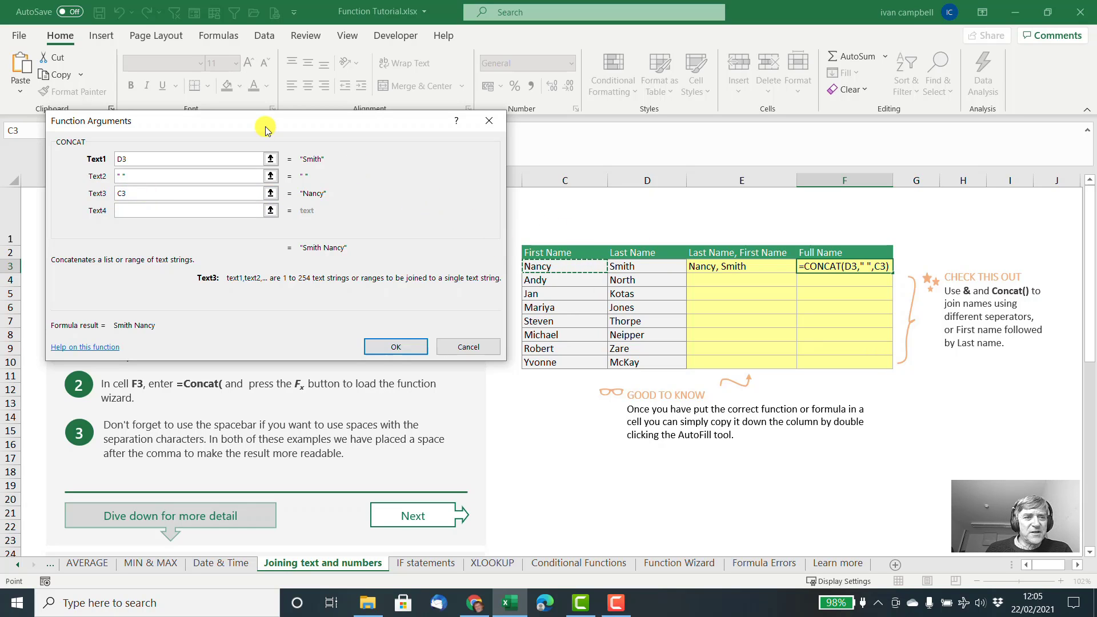
left_click_drag(261, 124, 251, 73)
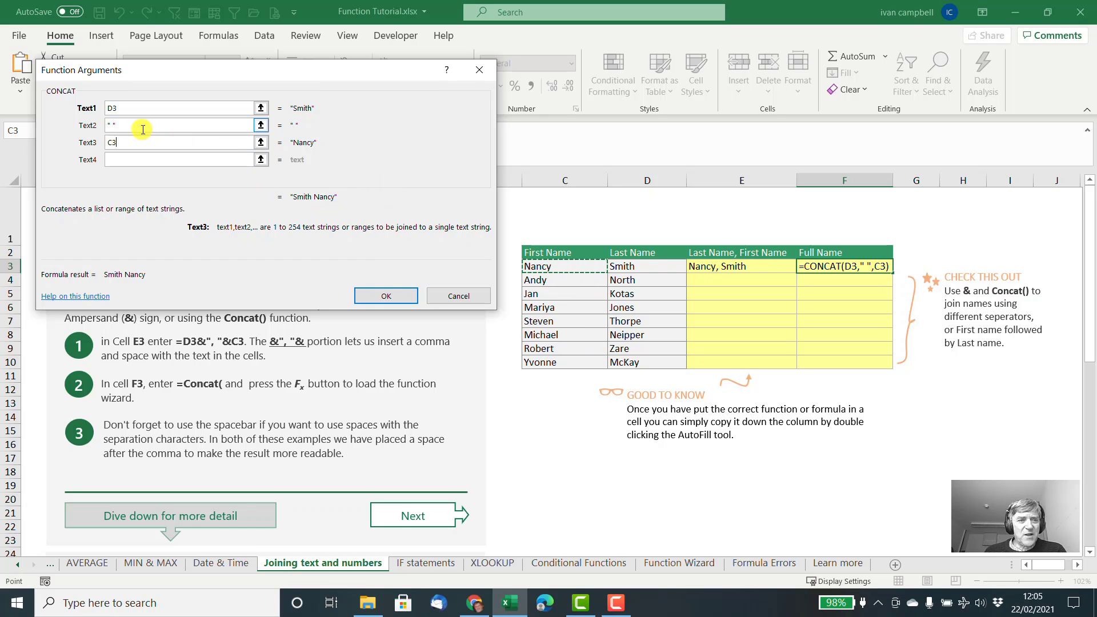
left_click(111, 126)
type(",")
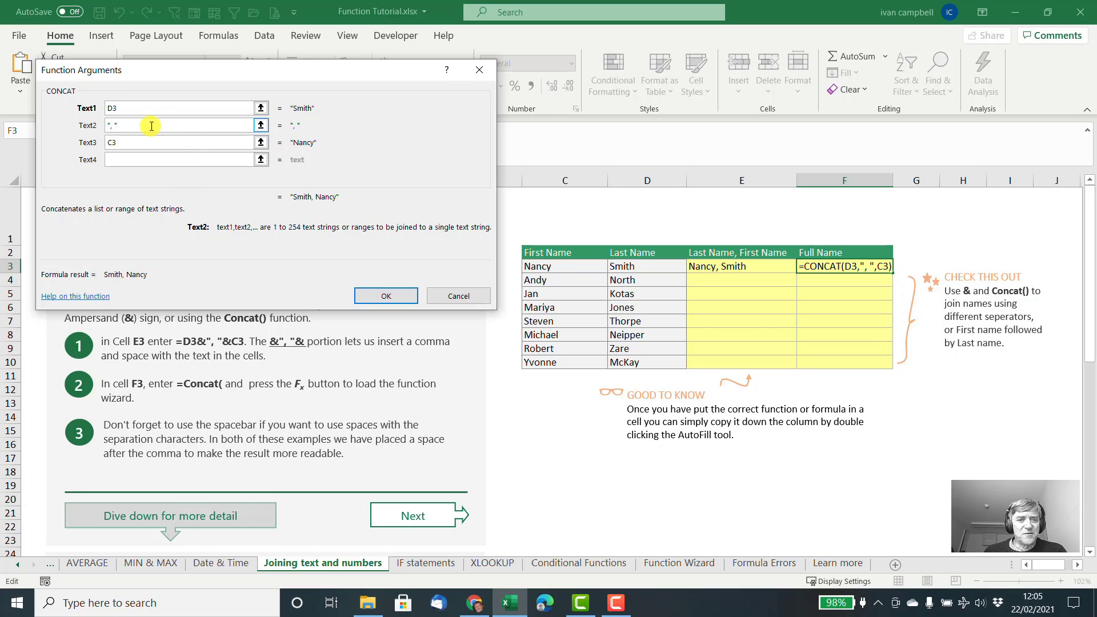
left_click(415, 298)
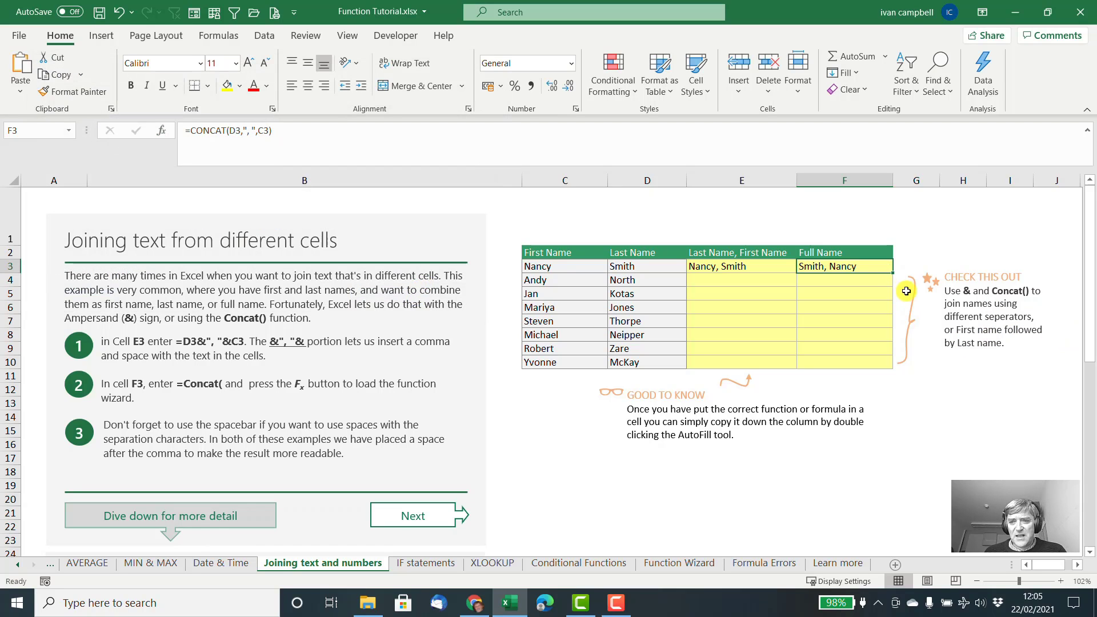
Copy the F3 formula down through F10, and clear the whole range F3:F10.
left_click_drag(893, 273, 901, 376)
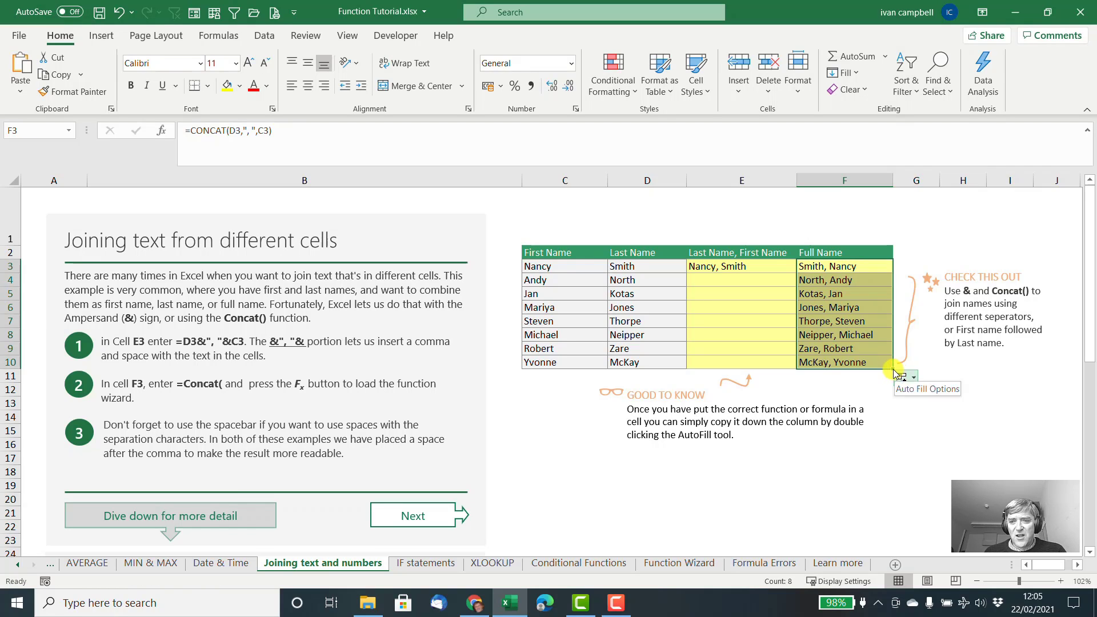
key("Delete")
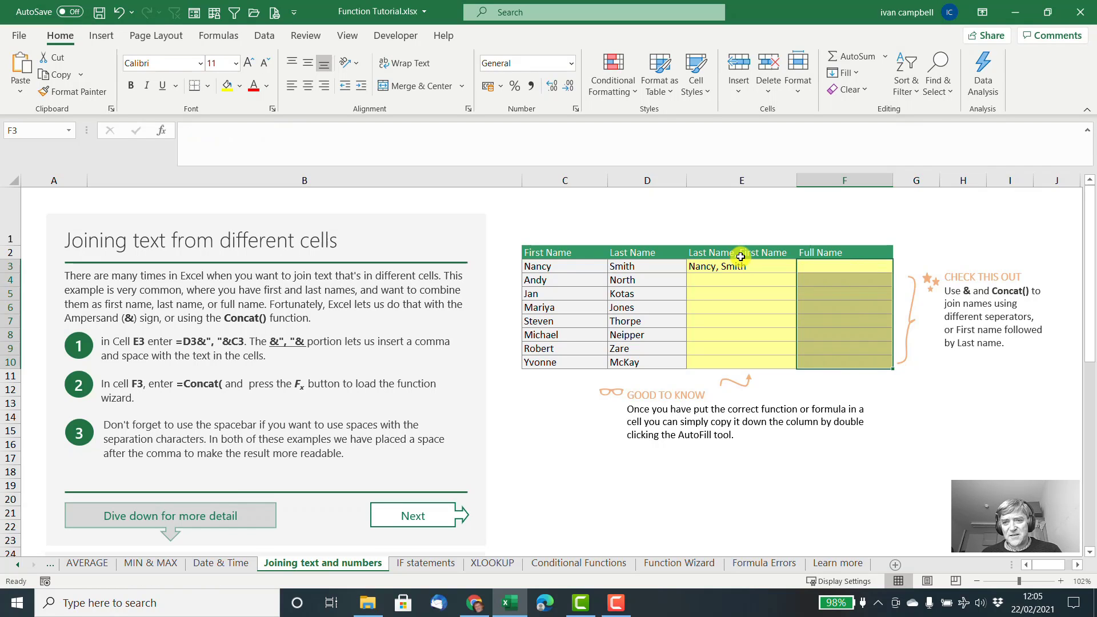
Start a CONCAT formula in F3, open its function arguments and pick D3 as Text1.
left_click(830, 267)
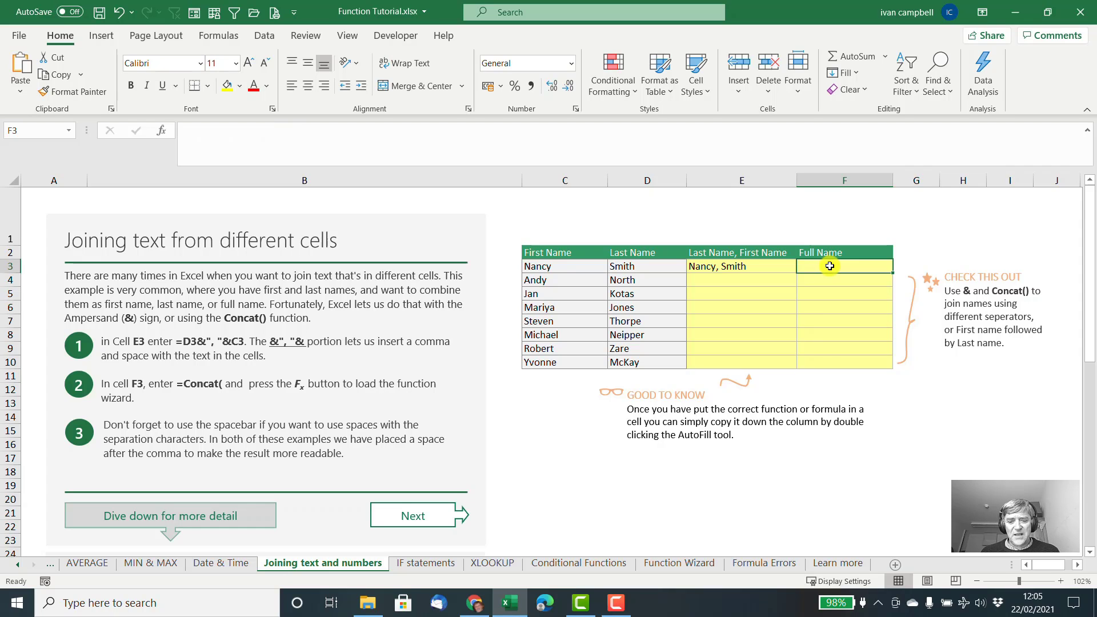
type("=conca")
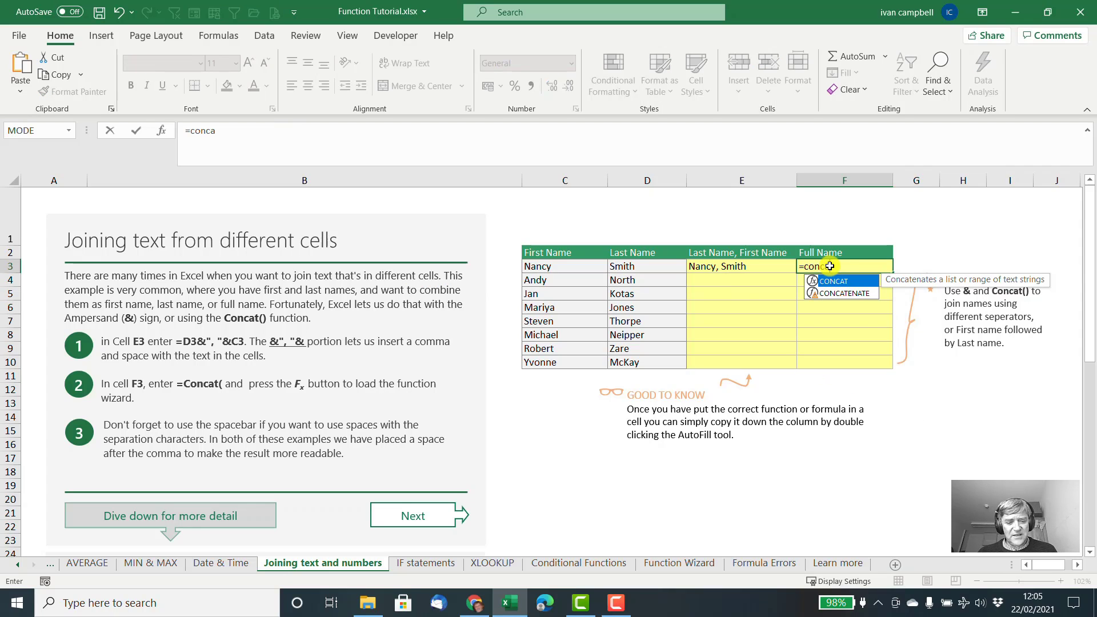
type("t(")
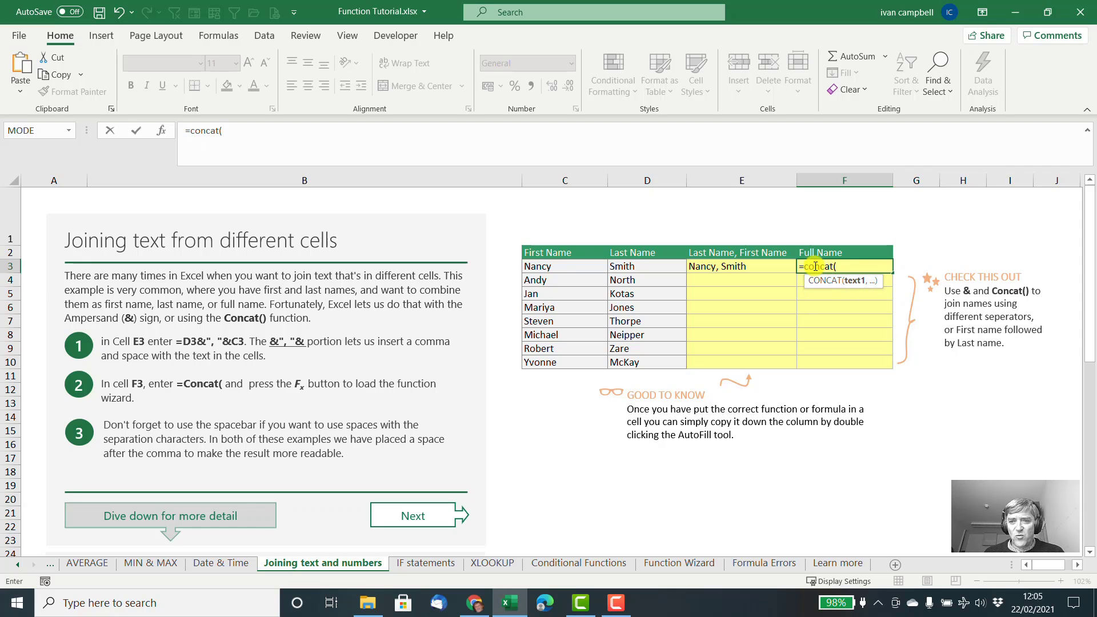
left_click(162, 132)
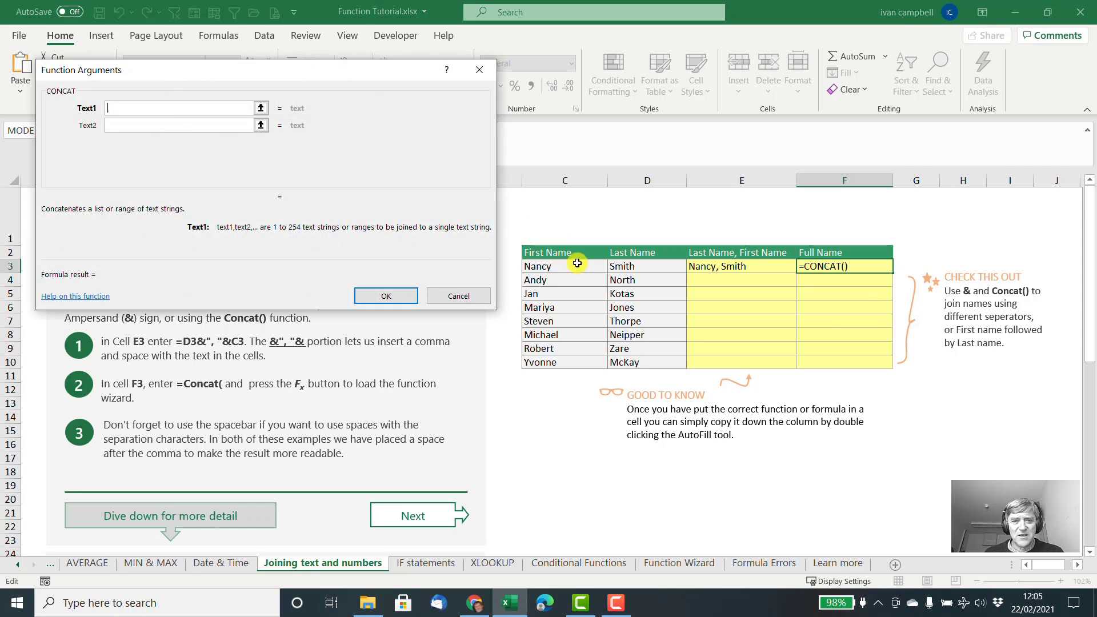
left_click(619, 267)
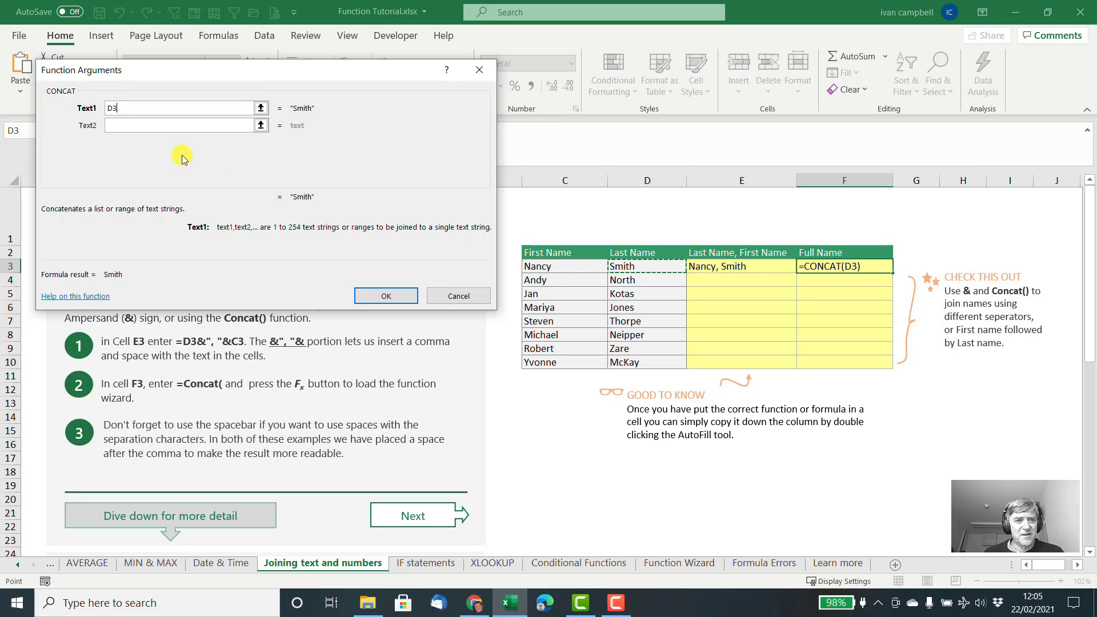
Set Text2 of the CONCAT function to ", ", pick C3 as Text3 and apply the arguments to F3.
left_click(143, 124)
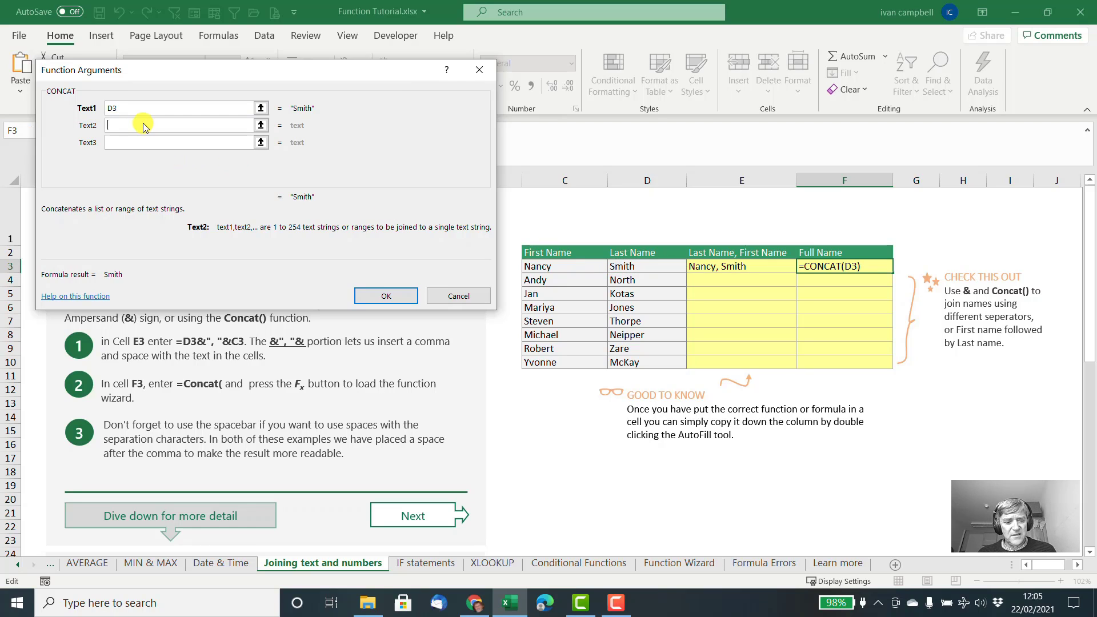
type("\"")
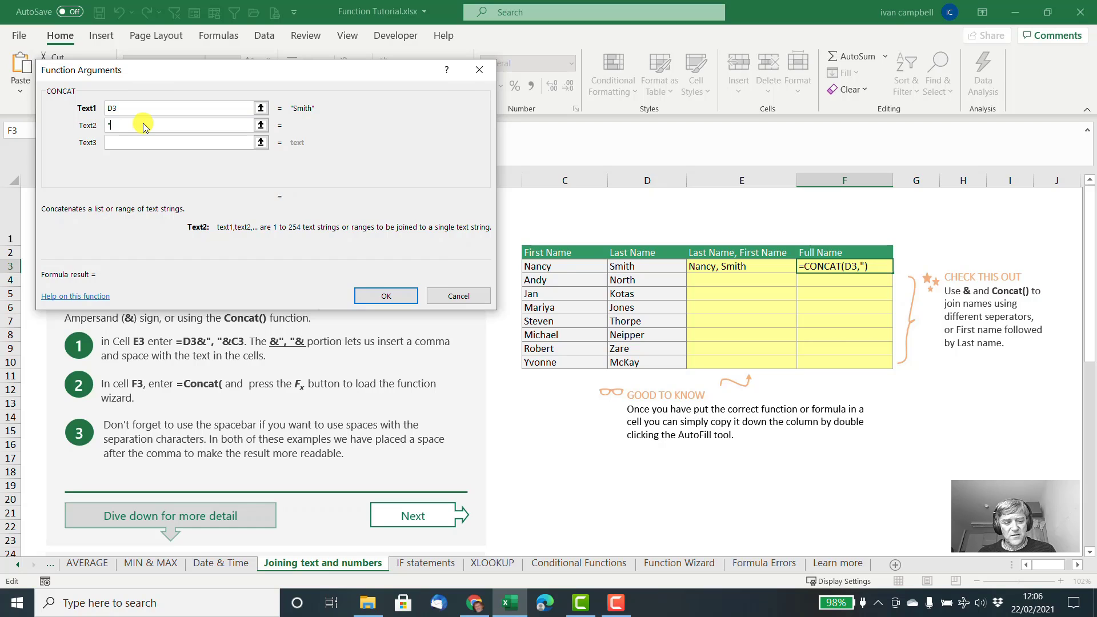
type(", \"")
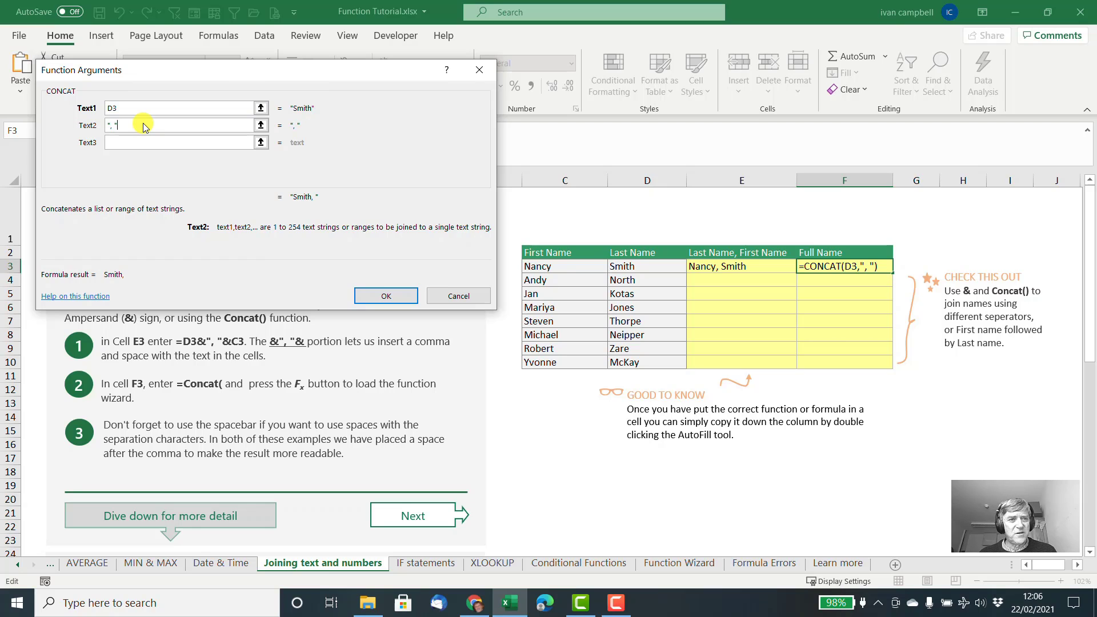
left_click(129, 148)
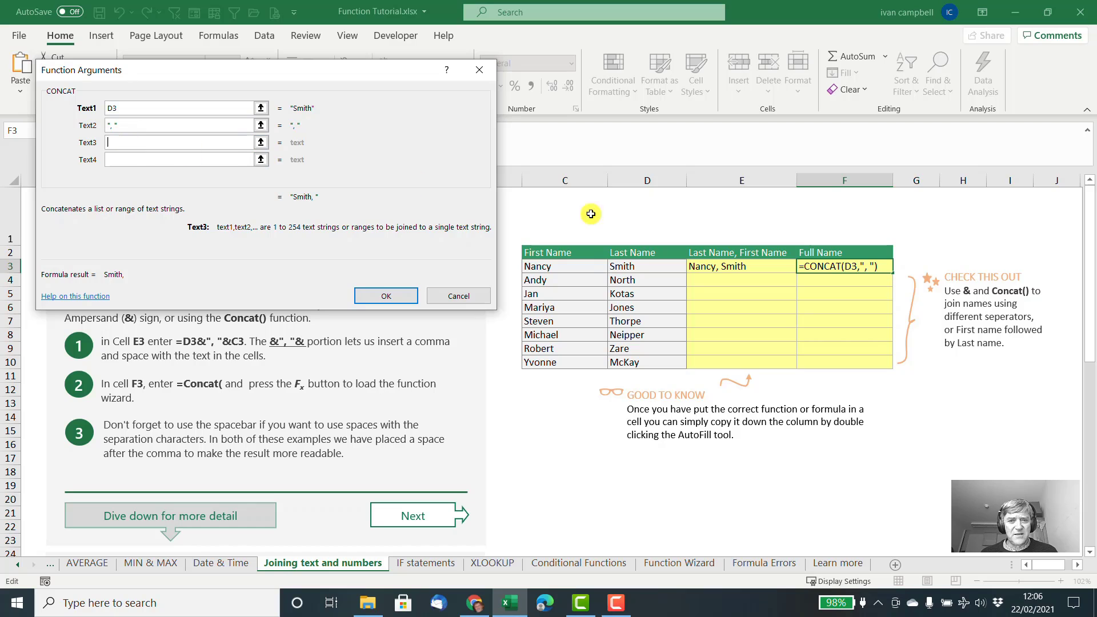
left_click(568, 268)
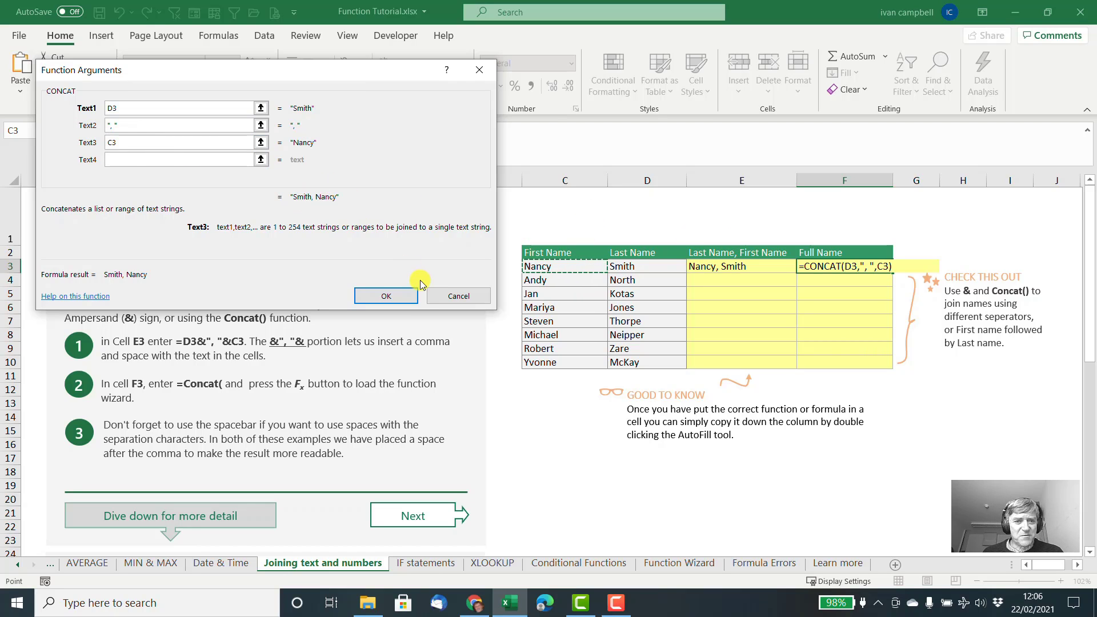
left_click(401, 296)
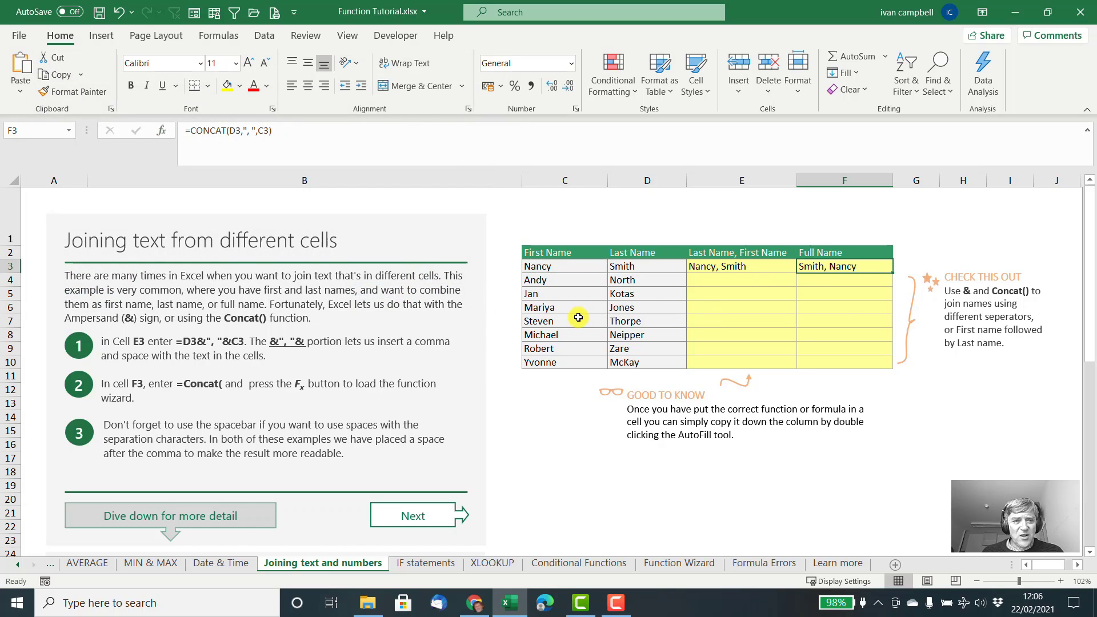
scroll(576, 315, "down", 3)
scroll(576, 316, "up", 3)
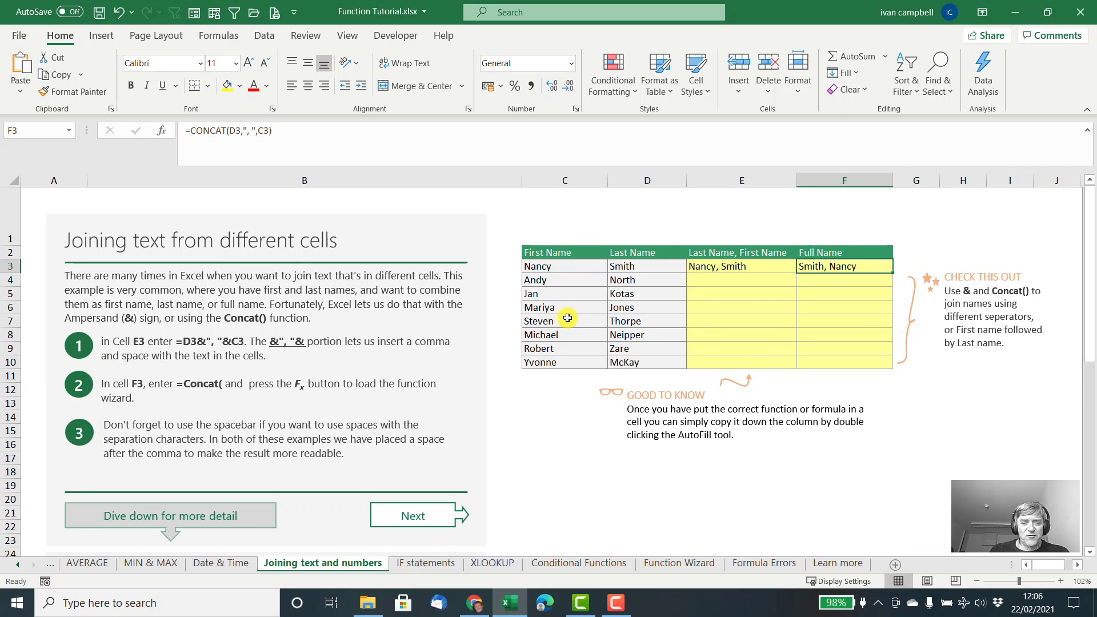
scroll(571, 315, "down", 5)
scroll(566, 318, "up", 5)
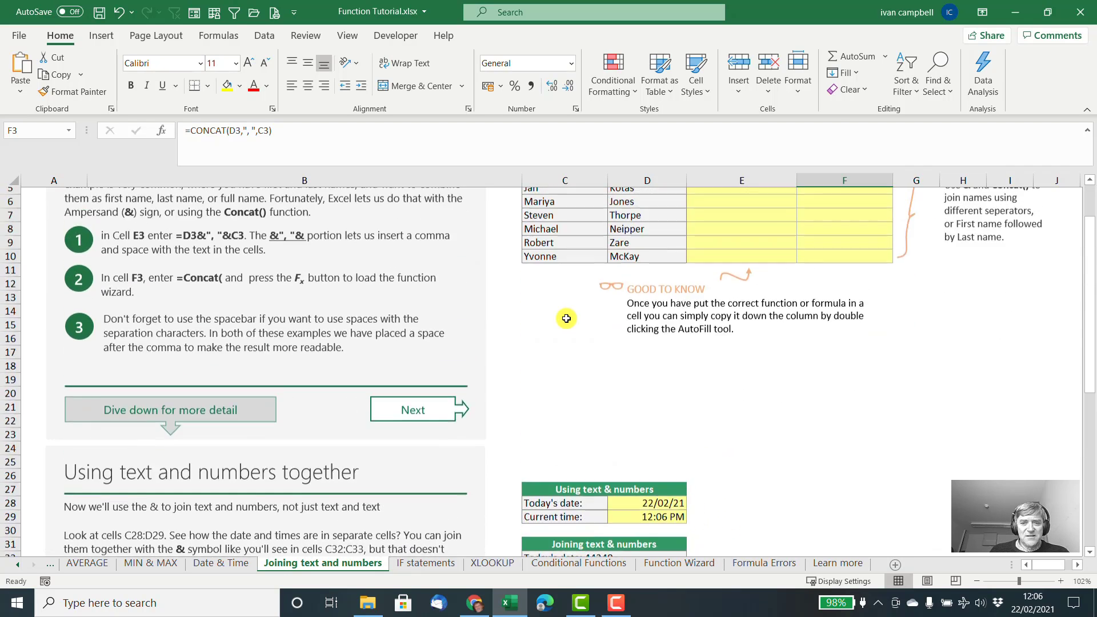
scroll(565, 318, "down", 6)
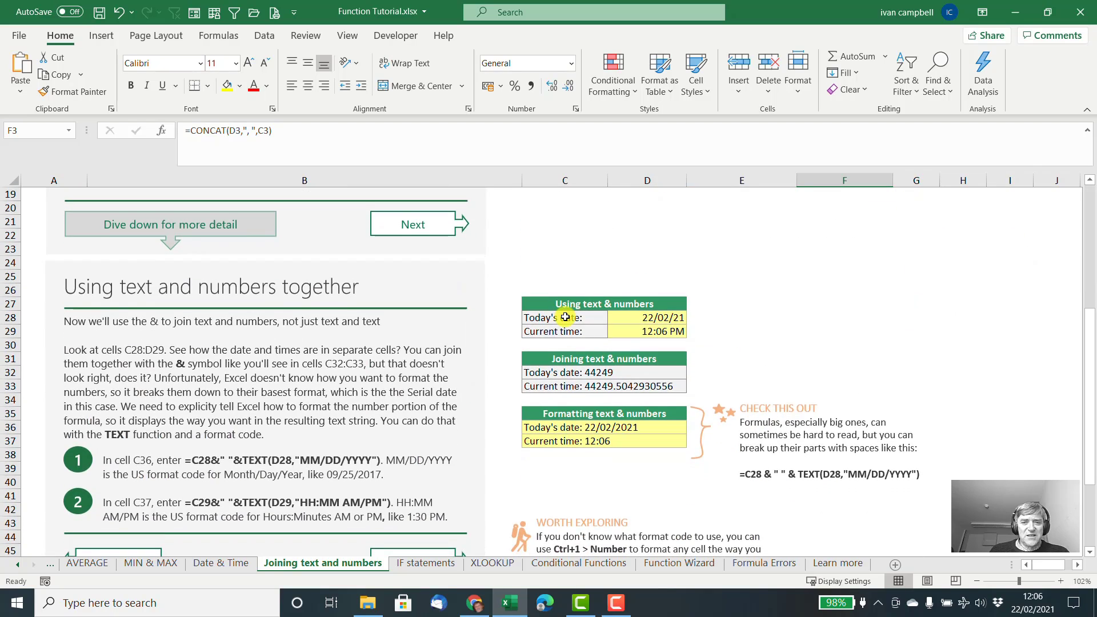
scroll(565, 317, "up", 6)
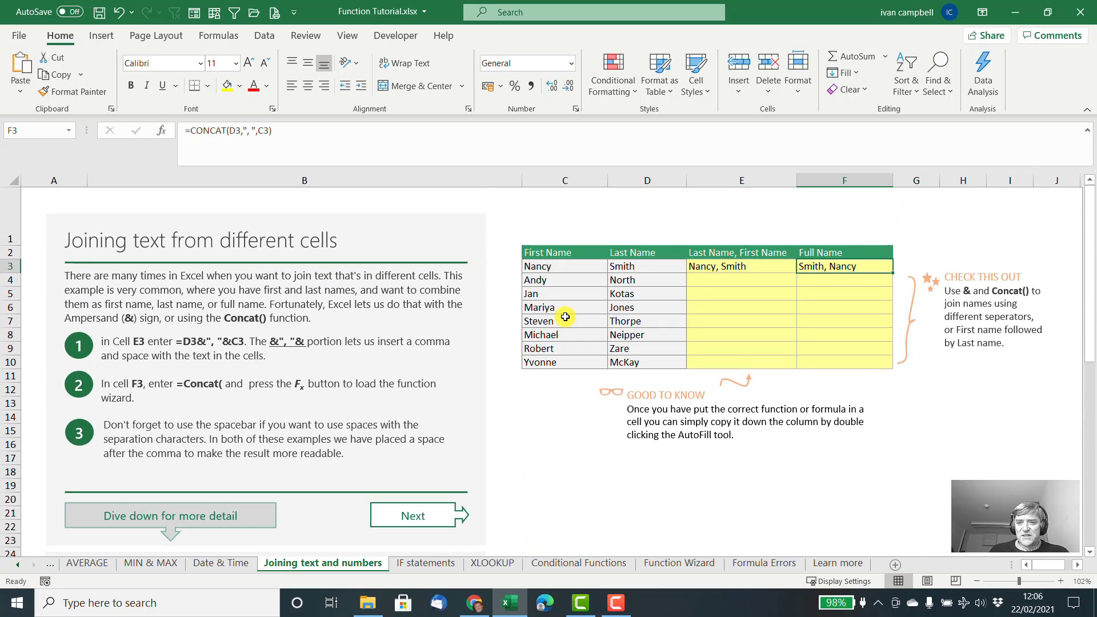